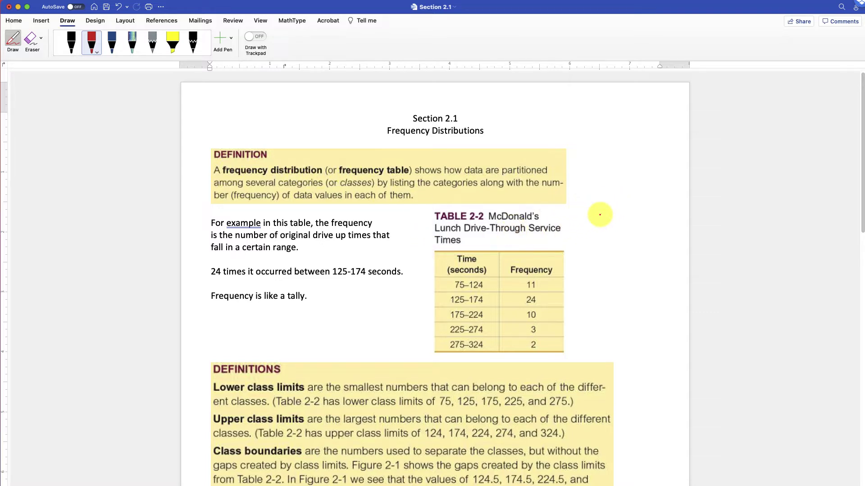
Step: Draw a red arrow by the Table 2-2 title and brackets on both sides of its rows
mouse_move(601, 214)
mouse_down()
mouse_move(582, 221)
mouse_move(601, 216)
mouse_up()
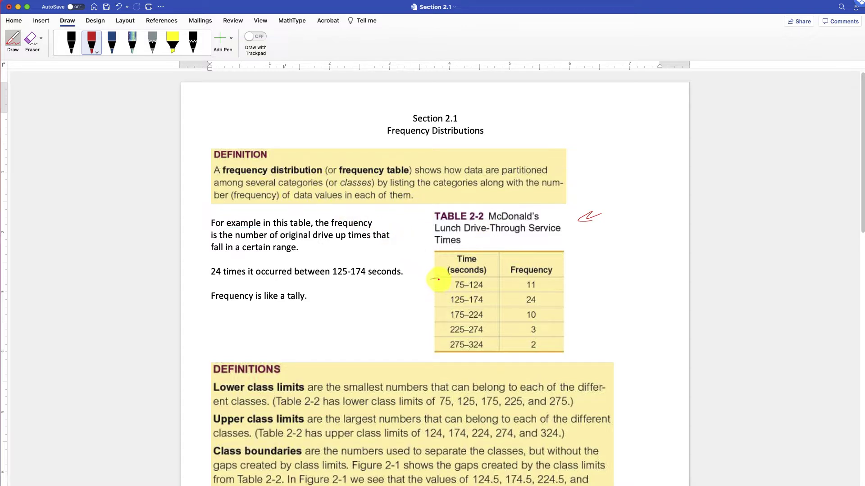
drag(438, 280, 429, 343)
mouse_move(570, 281)
mouse_down()
mouse_move(581, 295)
mouse_move(562, 346)
mouse_up()
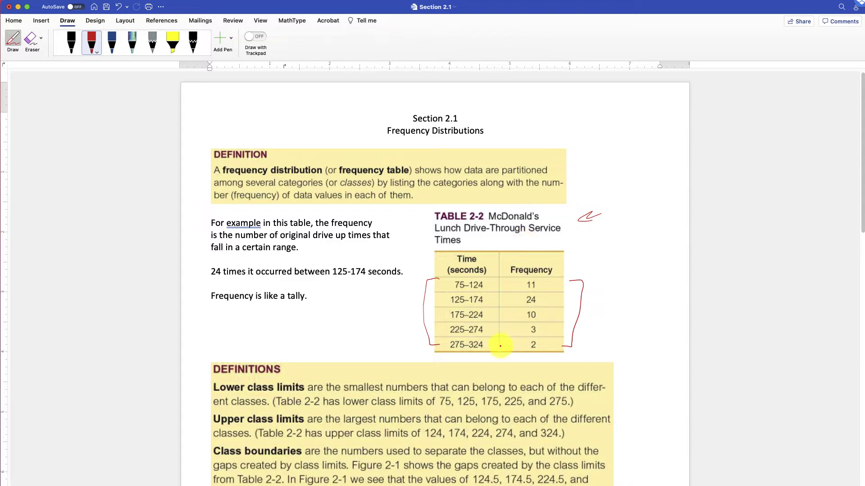
Step: Erase the red arrow and brackets around Table 2-2
click(30, 39)
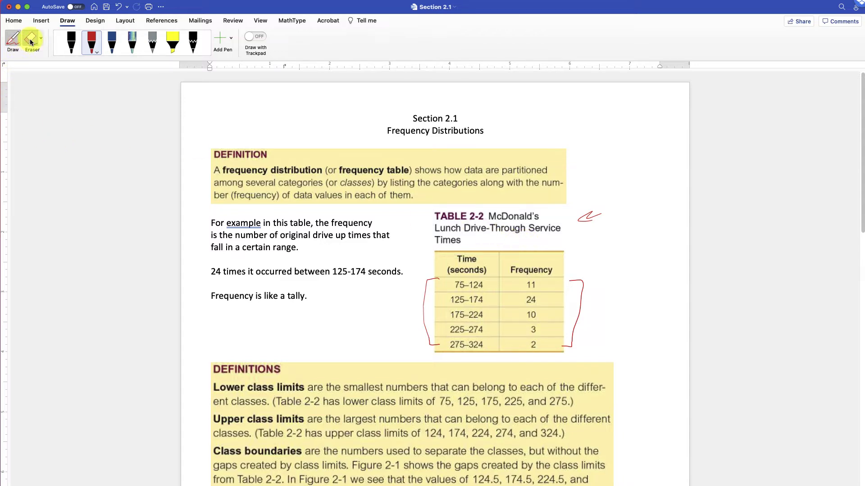
drag(428, 290, 431, 341)
click(581, 286)
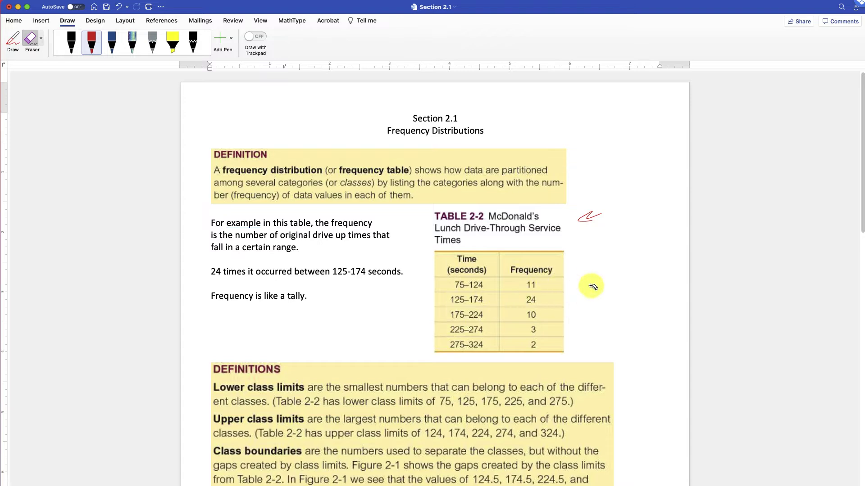
click(593, 217)
Step: Underline the lower limit 75 in the table's first row with the red pen
click(13, 38)
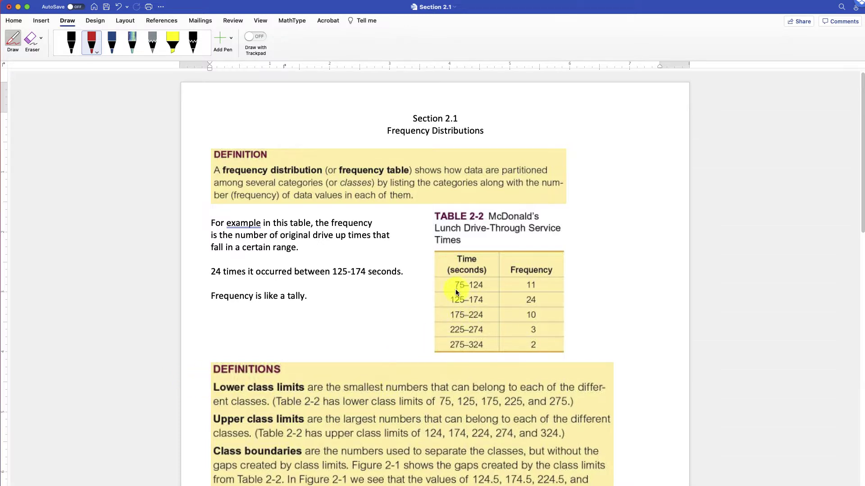
drag(455, 290, 463, 289)
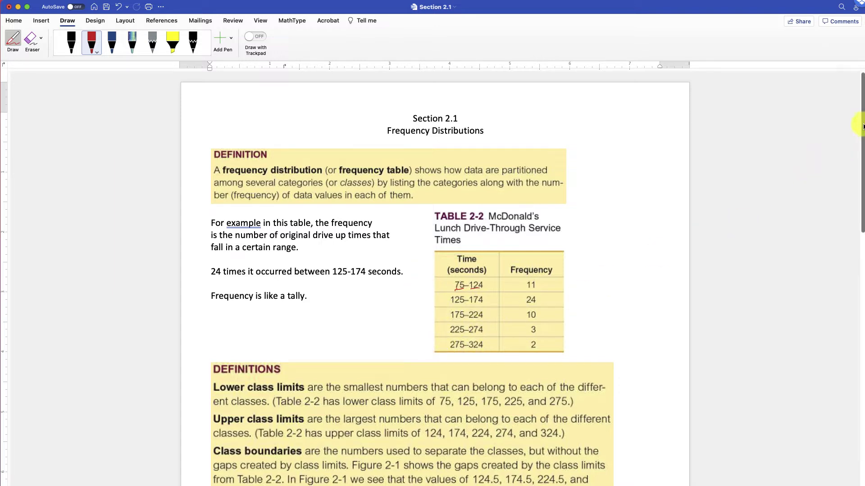
scroll(862, 127, down, 3)
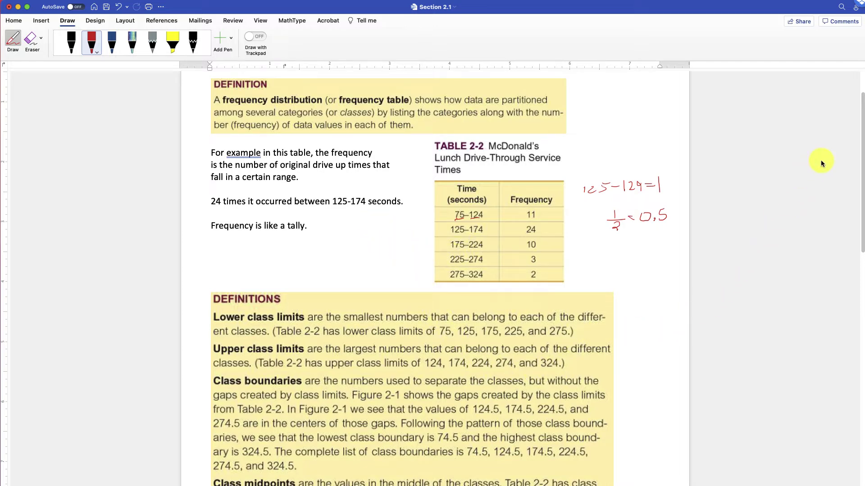
Step: Turn on the TI-84 emulator and compute 124+75 = 199
scroll(851, 149, down, 3)
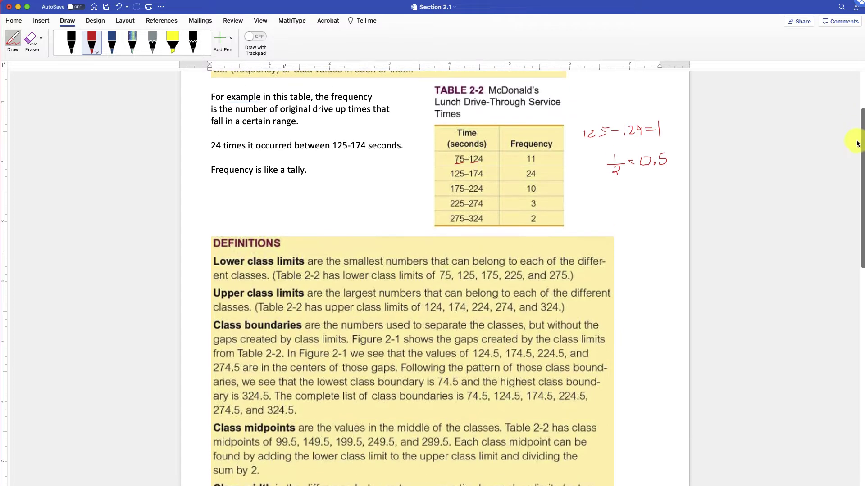
scroll(856, 144, up, 1)
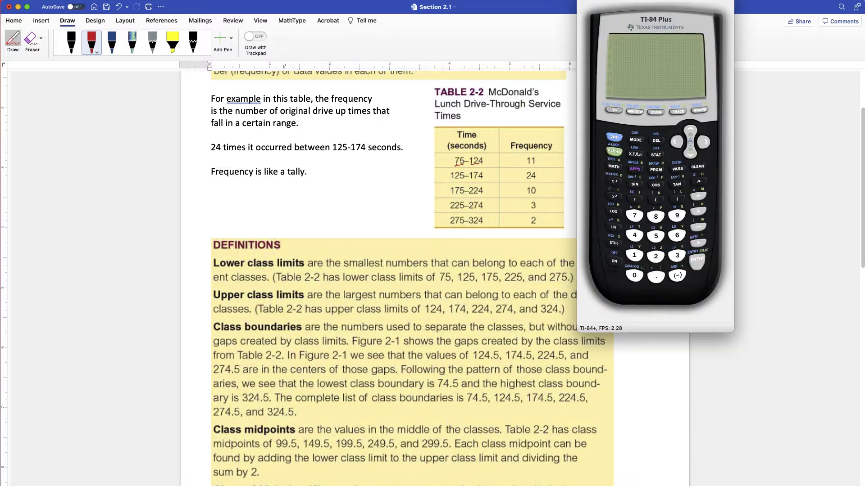
click(632, 20)
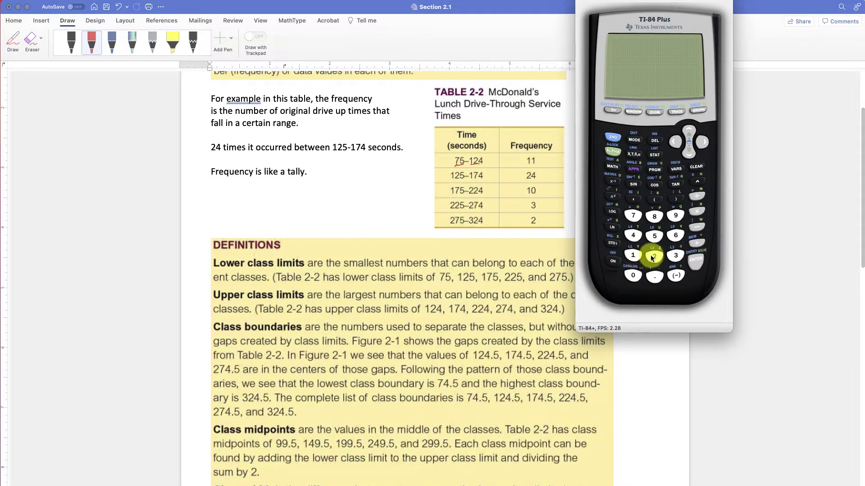
click(613, 262)
click(634, 256)
click(654, 256)
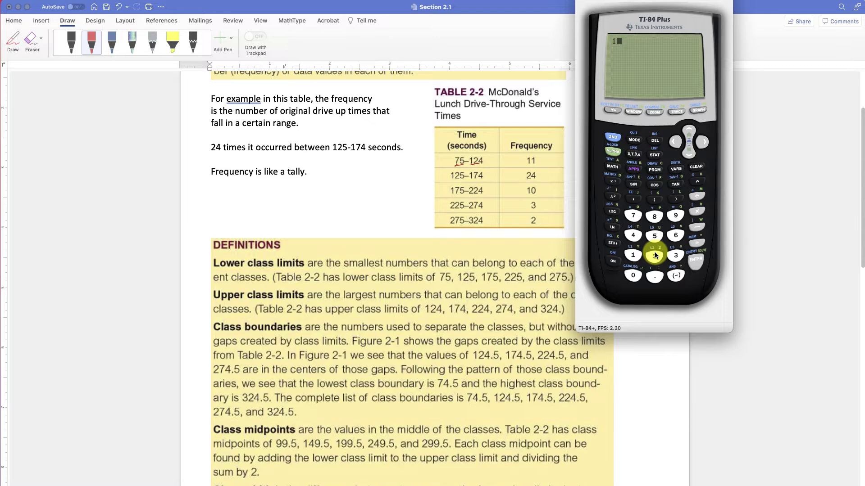
click(633, 235)
click(696, 252)
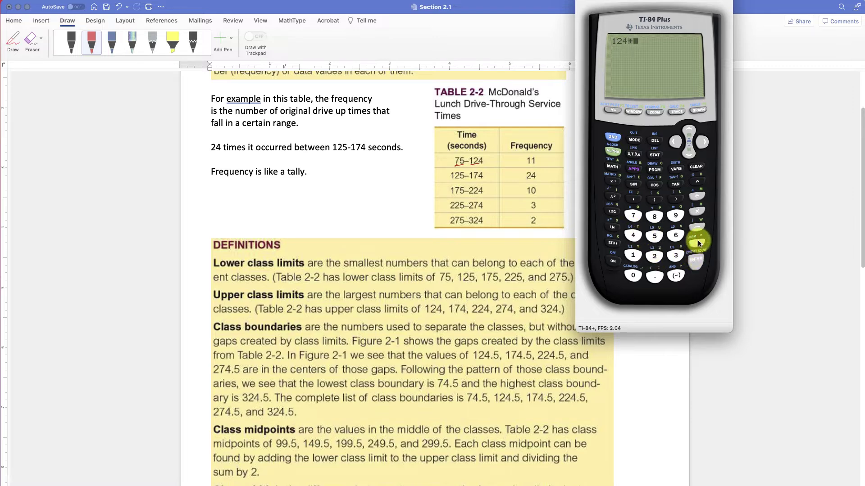
click(638, 221)
click(653, 236)
click(695, 259)
Step: Divide the answer by 2 to get the first class midpoint, 99.5
click(698, 197)
click(654, 256)
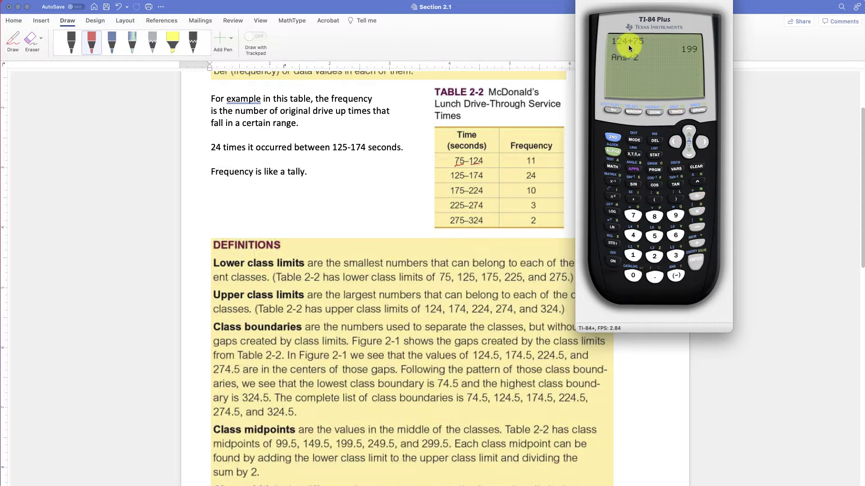
click(695, 261)
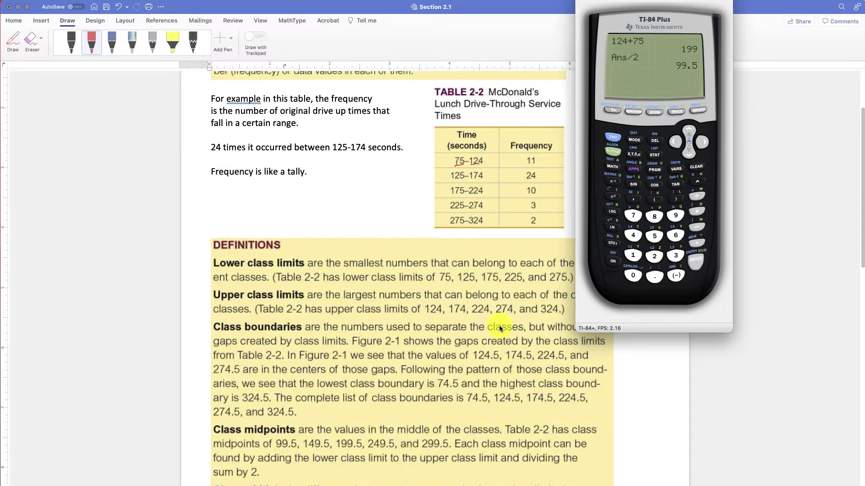
Step: Scroll through the Word notes around the margin working beside Table 2-2
drag(861, 123, 860, 138)
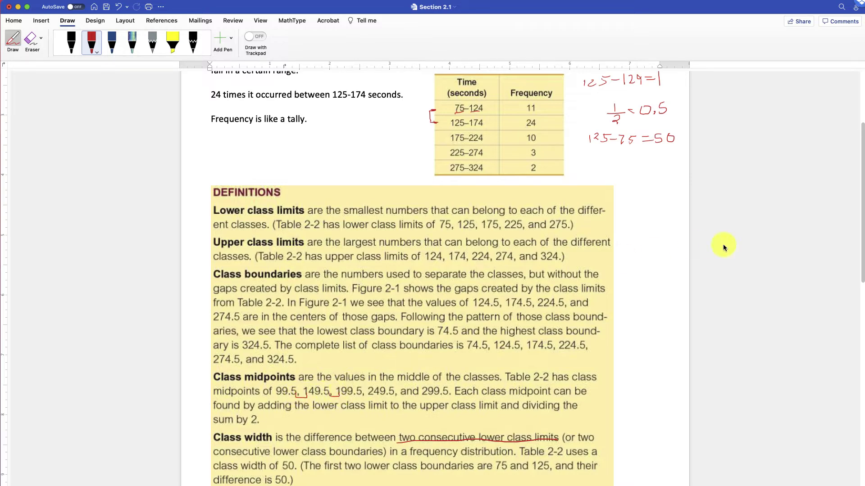
scroll(862, 247, up, 1)
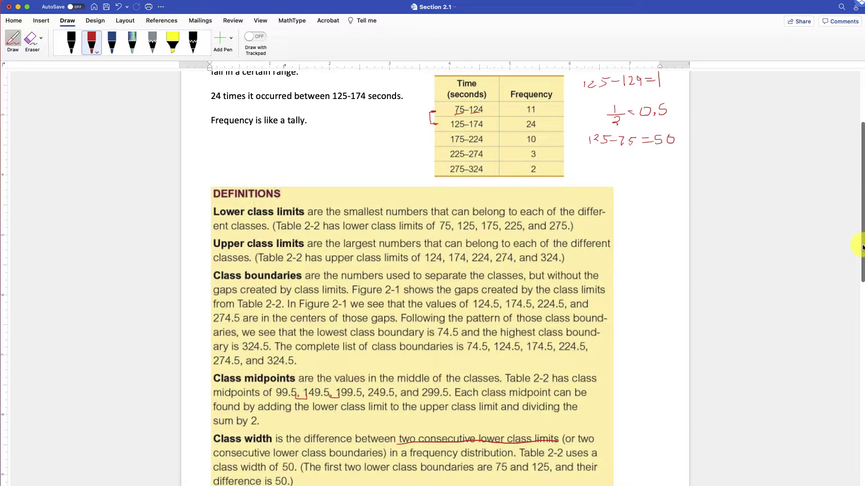
scroll(862, 247, down, 3)
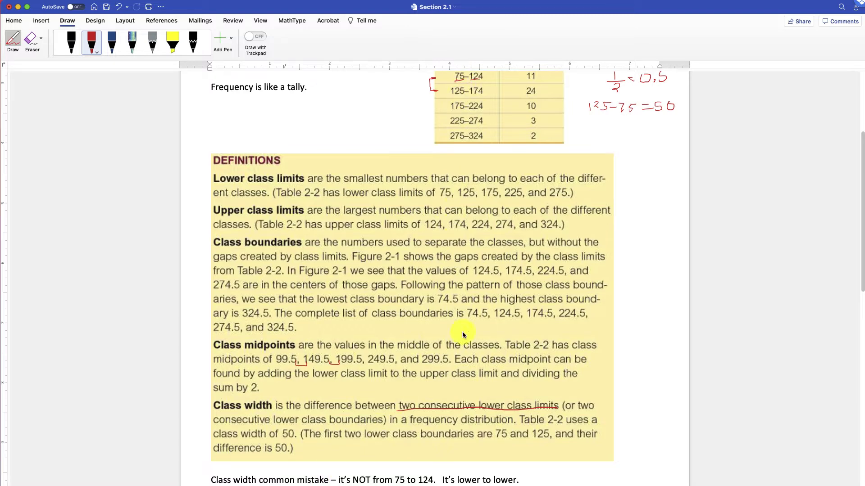
Step: Scroll the handout down to the Relative Frequency Distribution page
drag(860, 139, 861, 272)
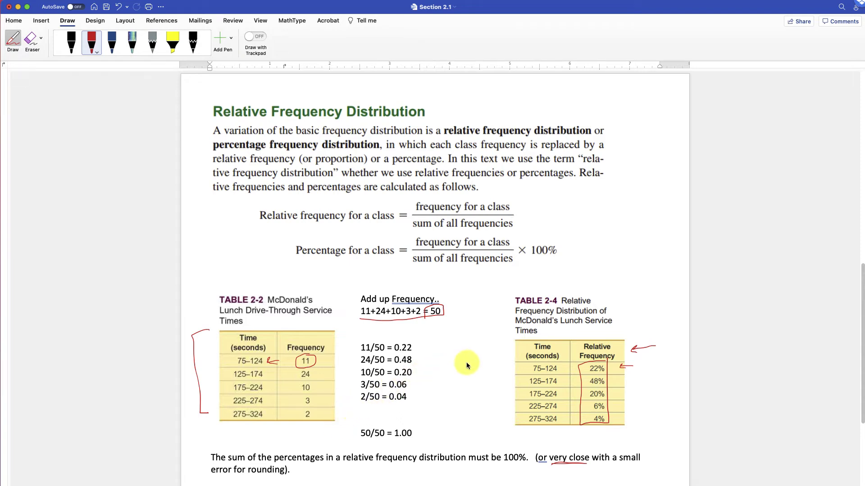
Step: In the Excel sheet, enter =SUM(D4:D8) in D9 to total the frequencies to 50
key(super+Tab)
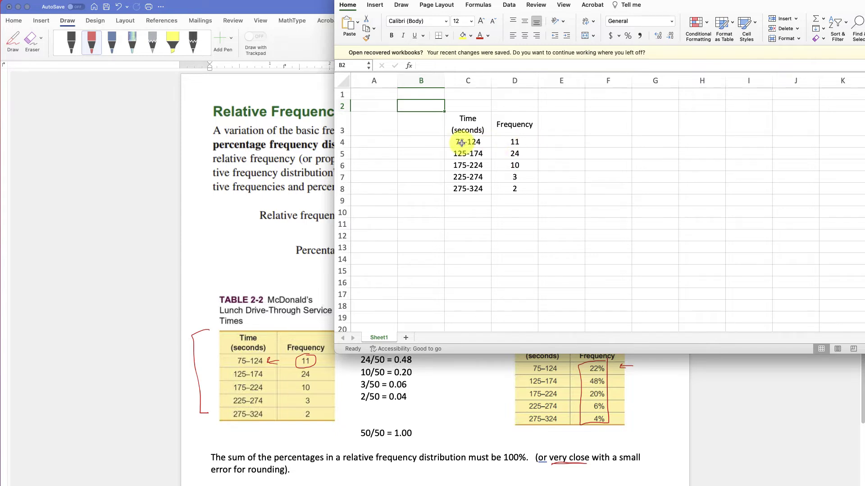
click(561, 142)
click(516, 197)
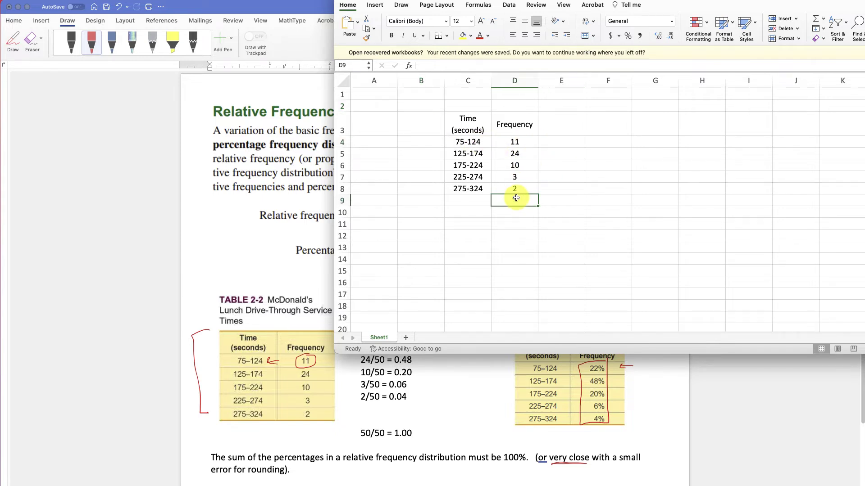
text(=SUM)
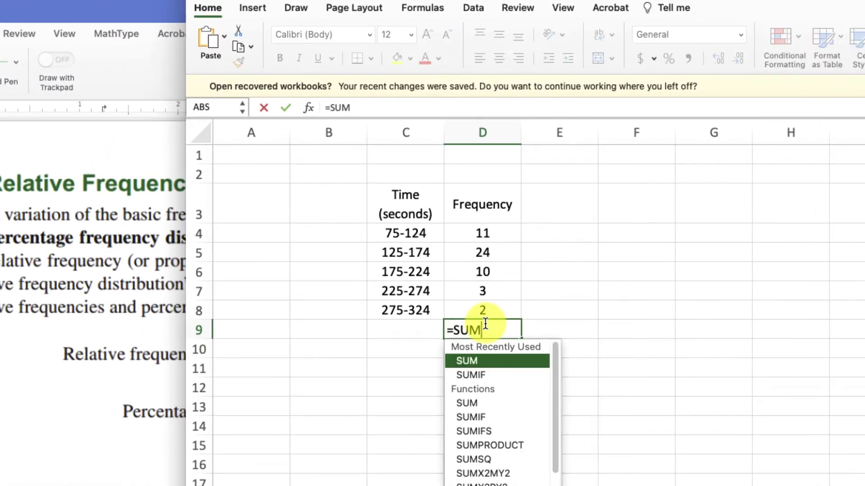
text(()
drag(487, 241, 488, 307)
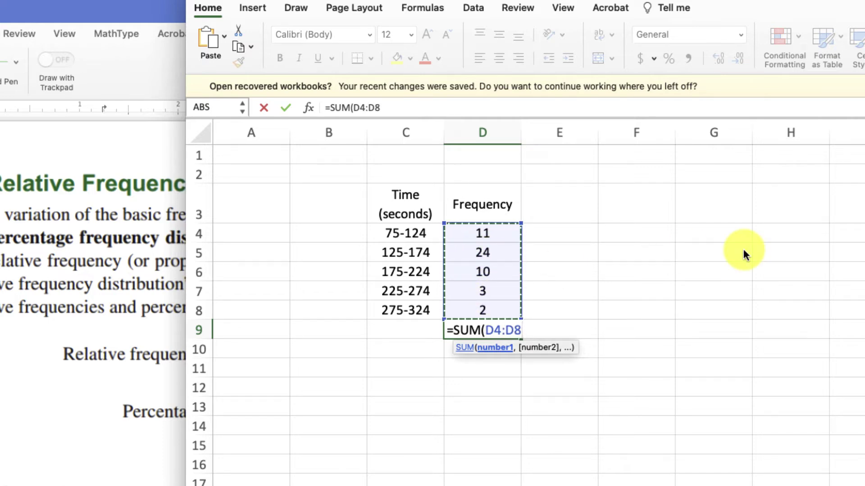
key(Return)
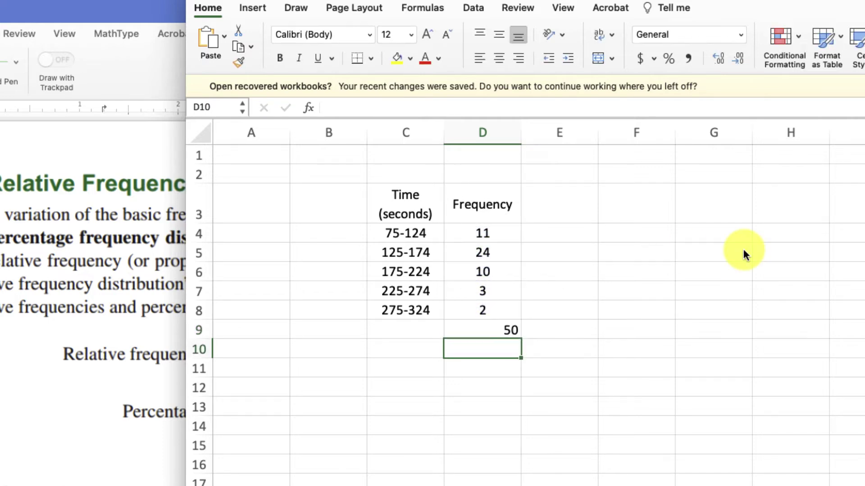
Step: Centre and middle-align the total of 50 in D9
click(476, 328)
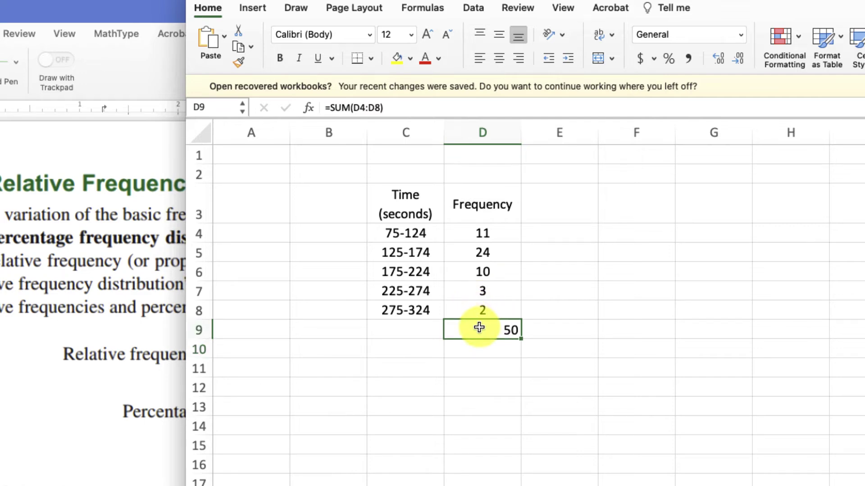
click(498, 57)
click(499, 34)
click(546, 229)
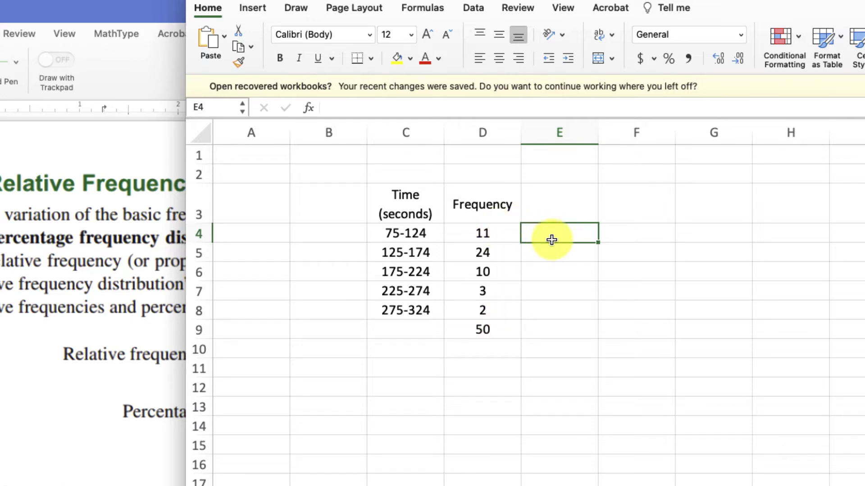
Step: Enter the relative frequency formula =D4/D$9 in E4
text(=)
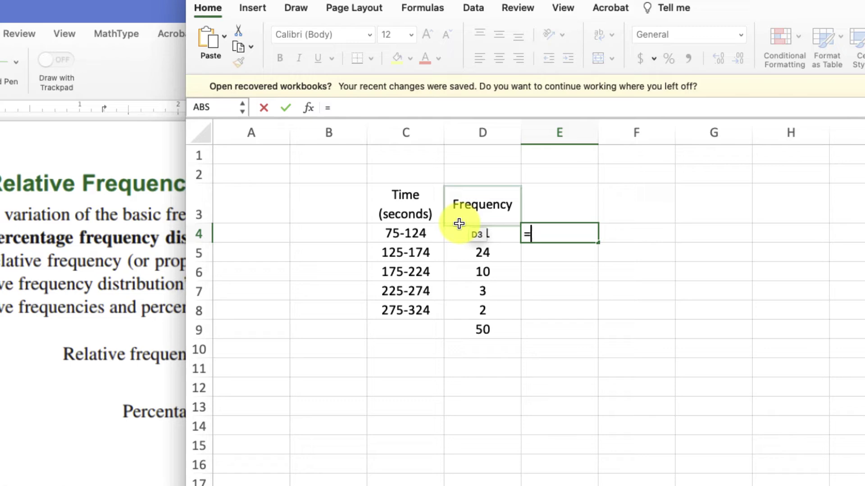
click(490, 238)
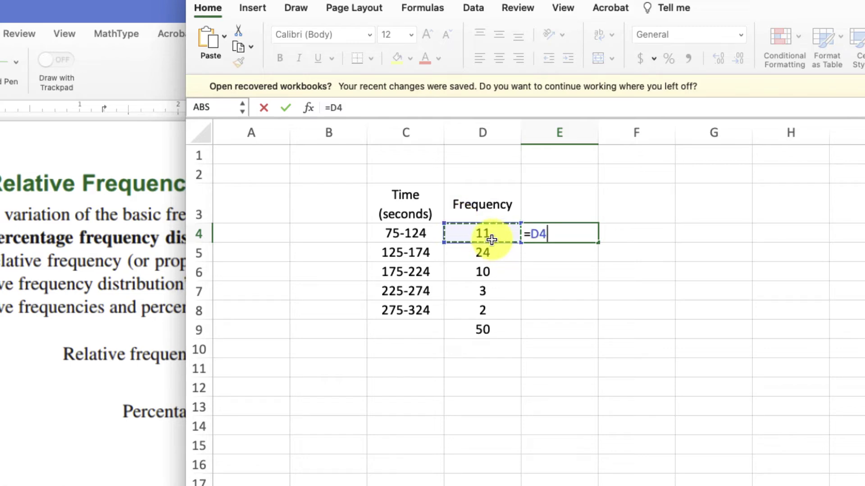
text(/)
click(491, 330)
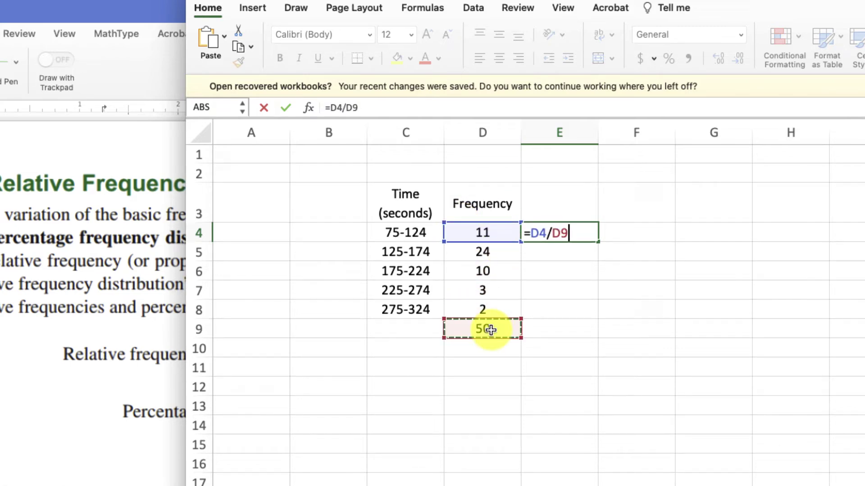
click(561, 233)
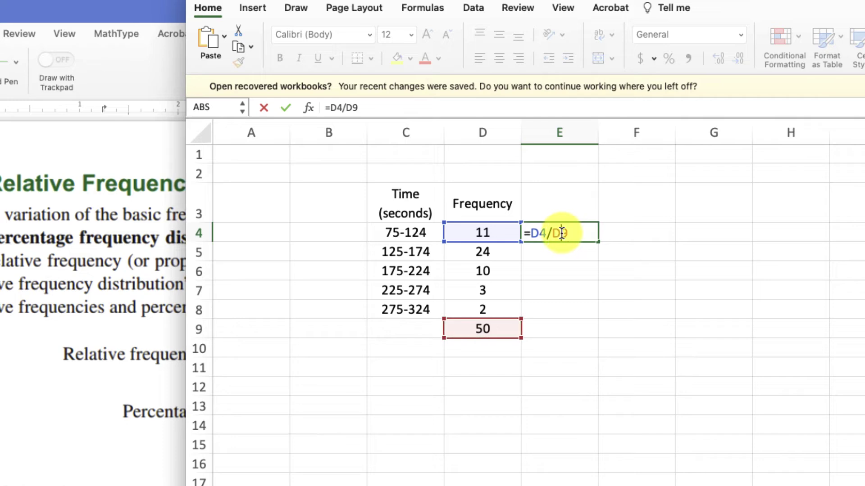
text($)
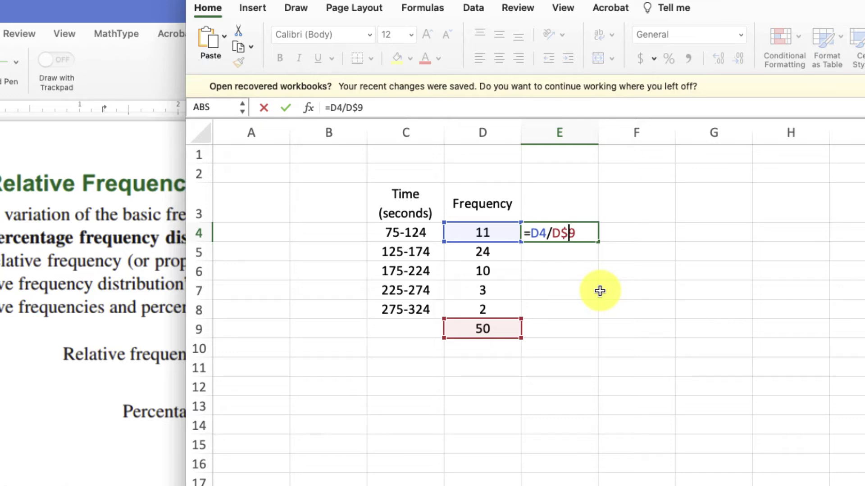
key(Return)
Step: Fill E4's formula down to E8, giving 0.22, 0.48, 0.2, 0.06 and 0.04
click(589, 226)
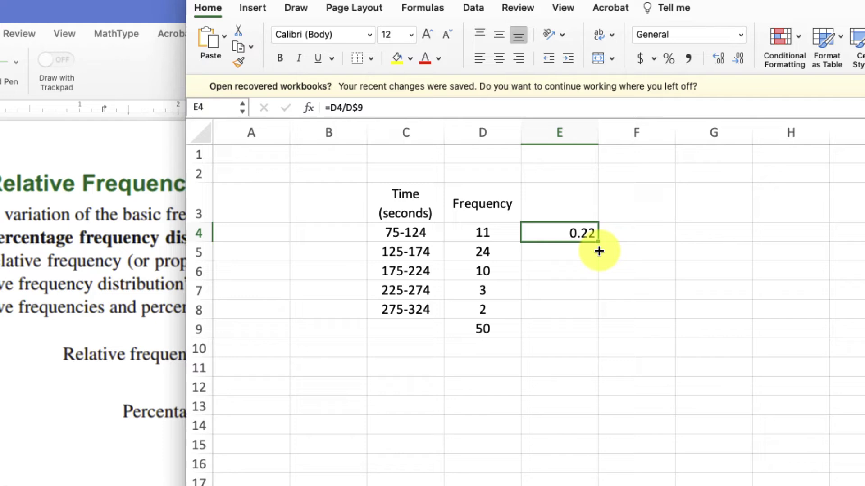
drag(598, 251, 594, 314)
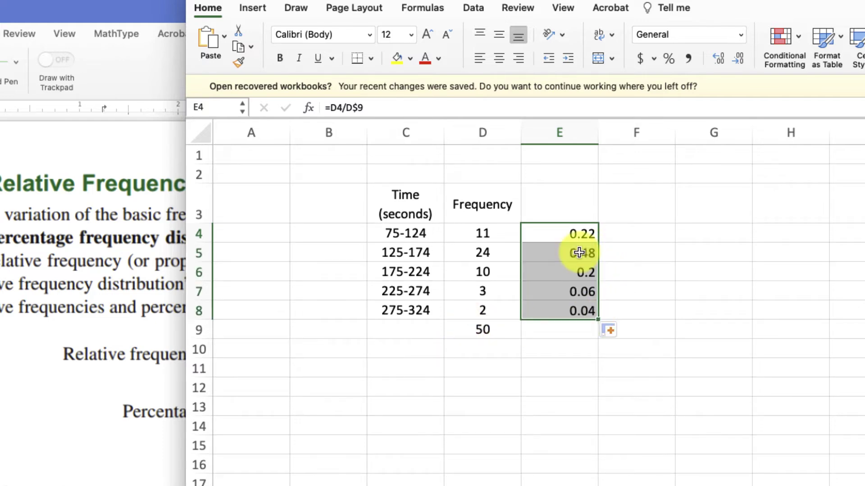
click(563, 249)
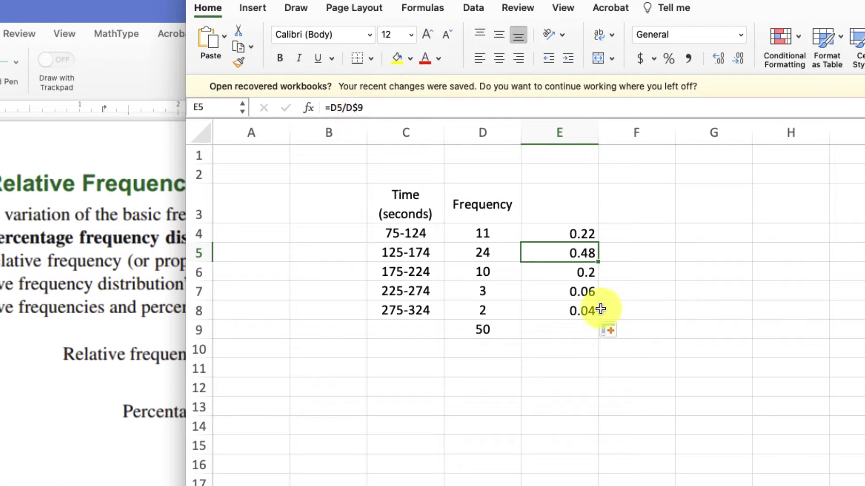
click(579, 273)
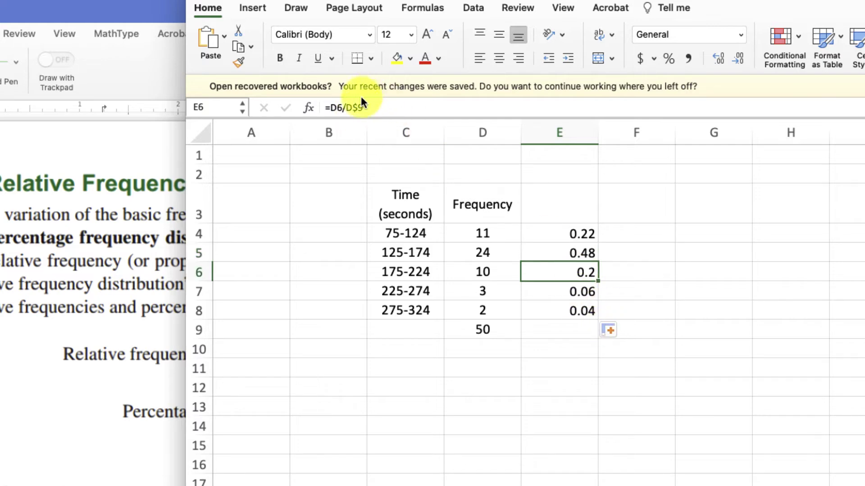
click(575, 292)
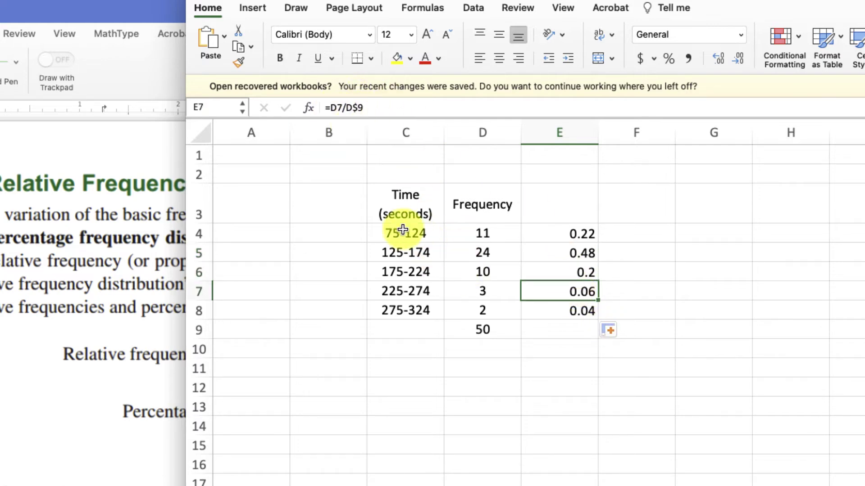
Step: Enter =SUM(E4:E8) in E9 so the relative frequencies total 1
click(584, 329)
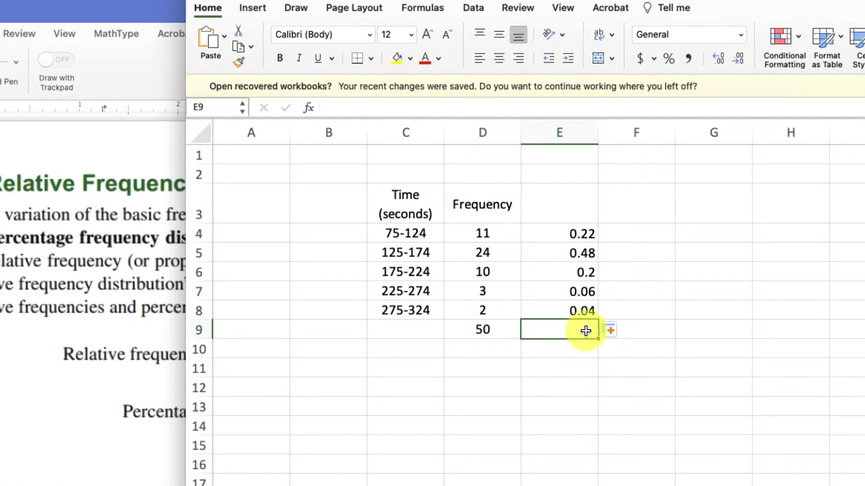
text(=SUM()
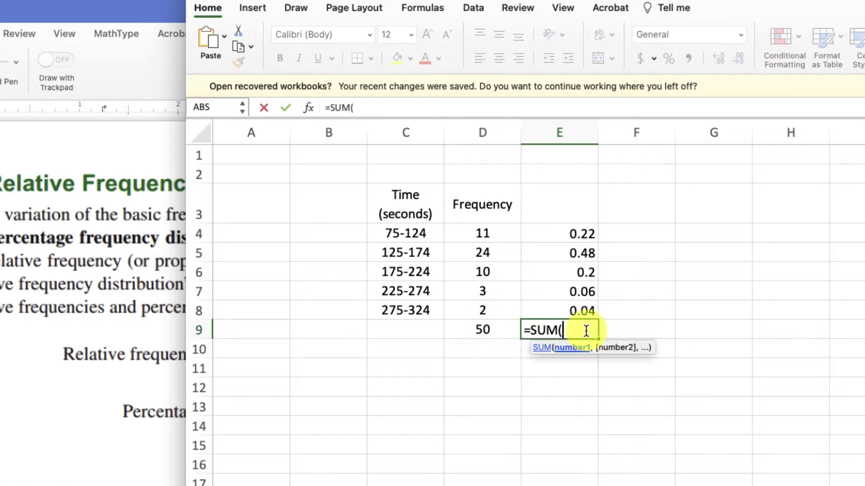
drag(566, 234, 572, 309)
key(Return)
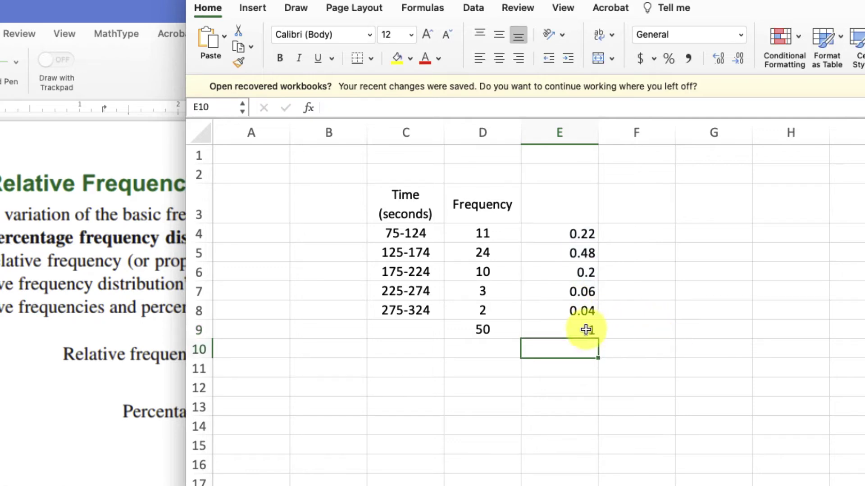
click(586, 329)
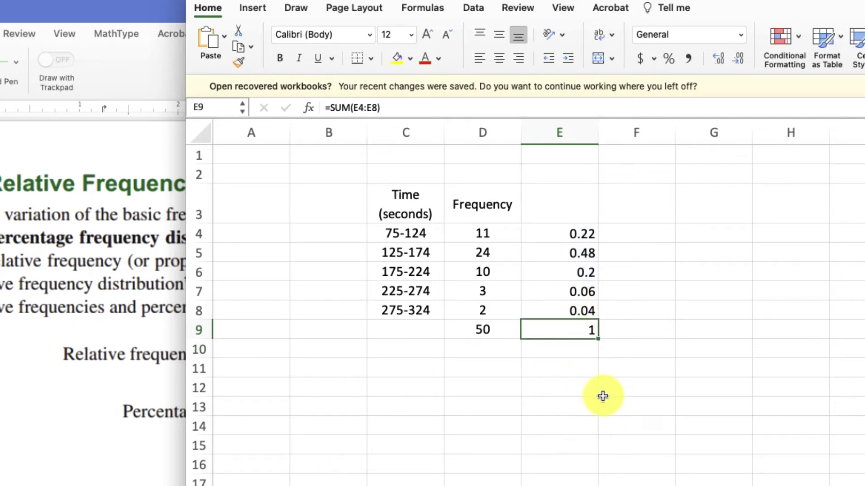
click(608, 310)
Step: Centre all values in column E
click(559, 132)
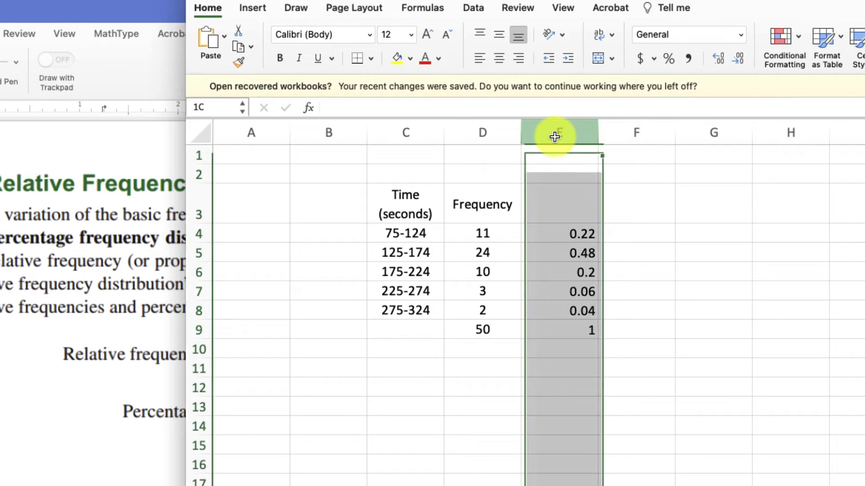
click(495, 54)
click(696, 360)
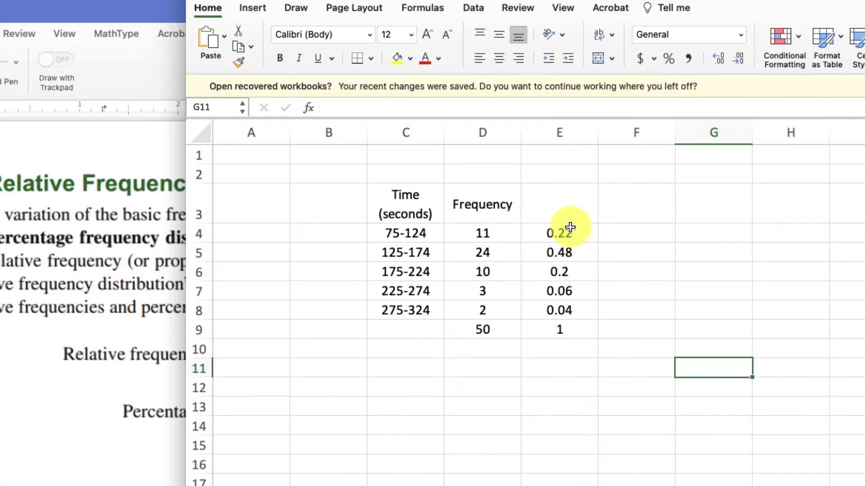
Step: Head column E with "Relative Frequency" in E3
click(558, 202)
text(Relative Frequency)
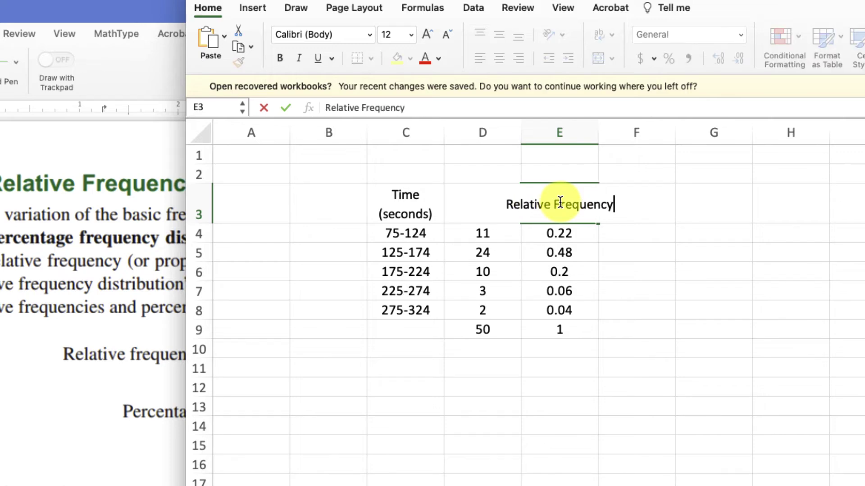
key(Return)
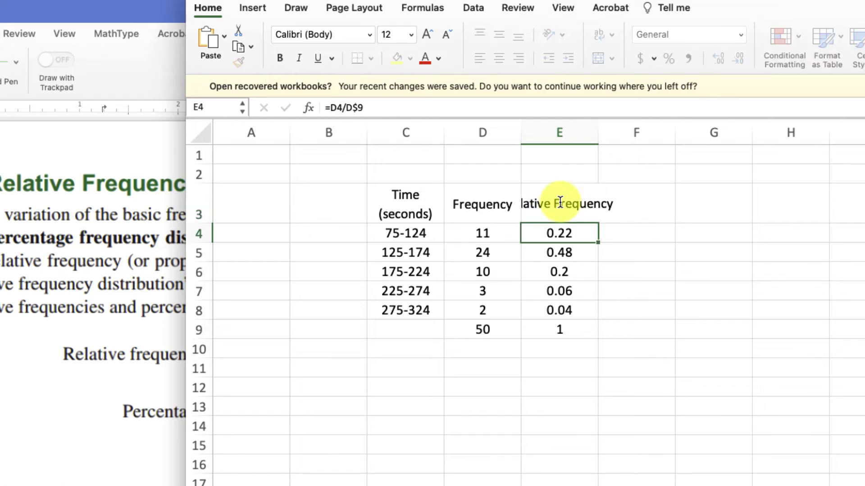
Step: Switch to the Word notes and scroll to the Cumulative Frequency Distribution section and Table 2-5
key(super+Tab)
scroll(166, 309, down, 5)
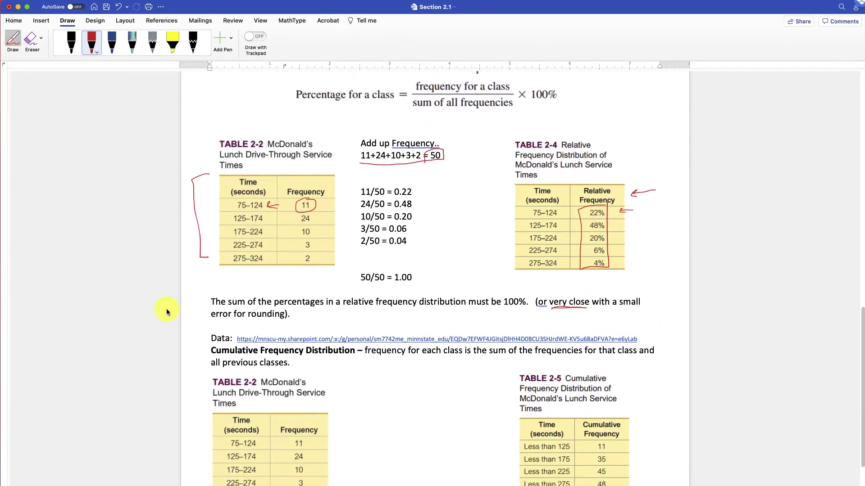
scroll(166, 309, down, 3)
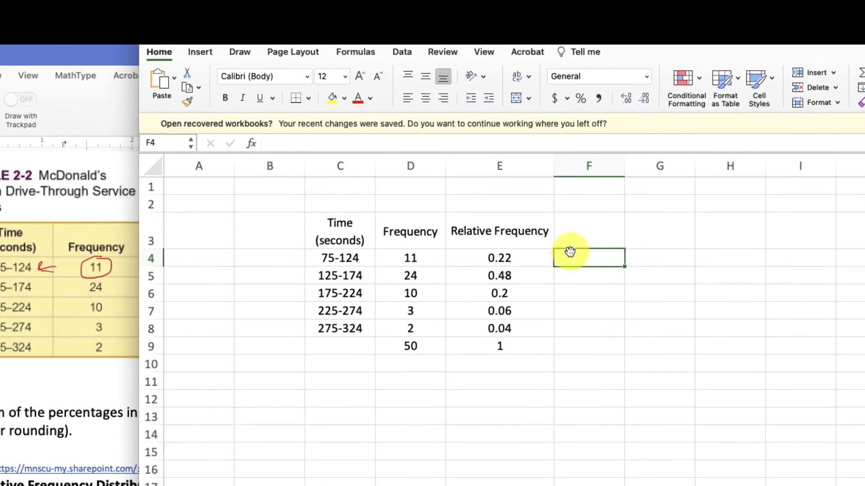
Step: Type the heading "Cumulative" in F3, centred and middle-aligned
click(571, 241)
text(Cum)
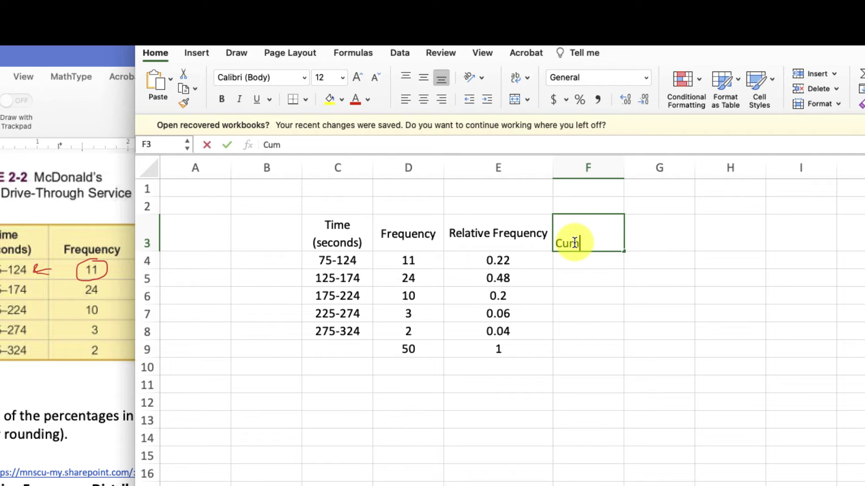
text(ulative)
key(Return)
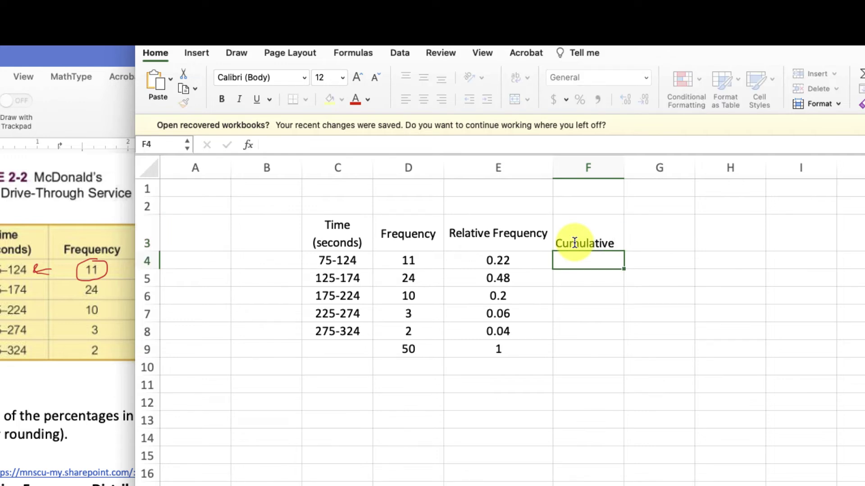
click(575, 243)
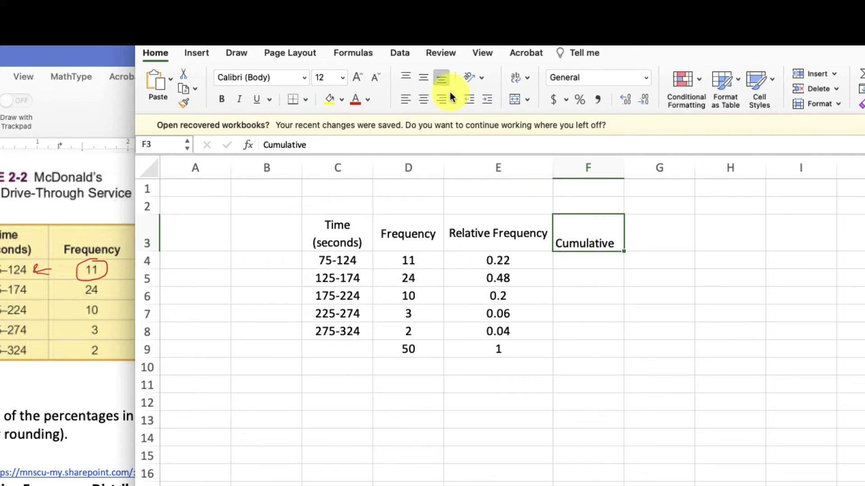
click(423, 104)
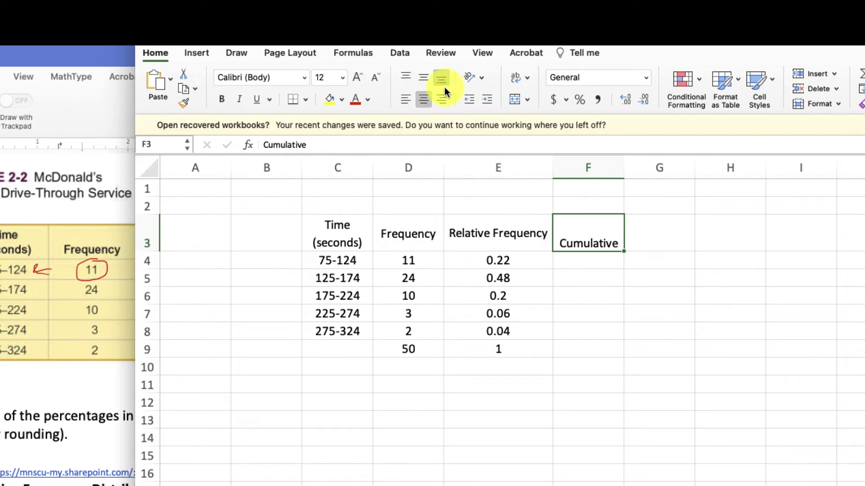
click(419, 80)
click(566, 259)
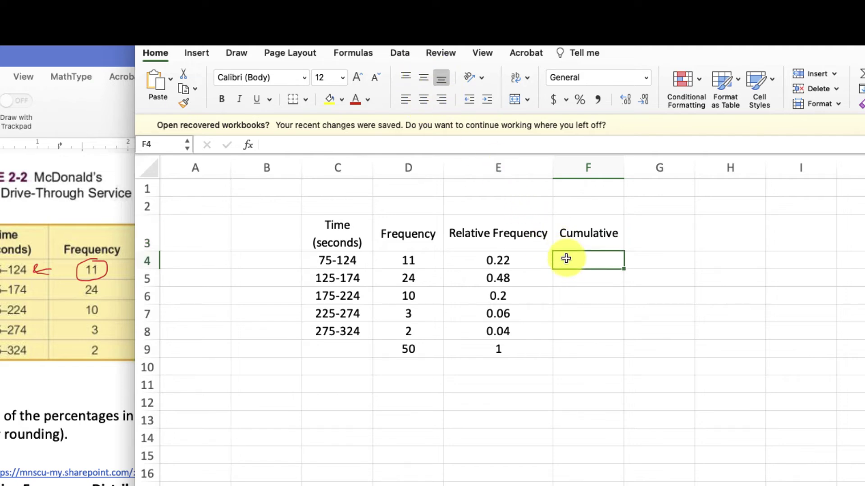
Step: Delete the Relative Frequency column E
click(504, 165)
right_click(517, 165)
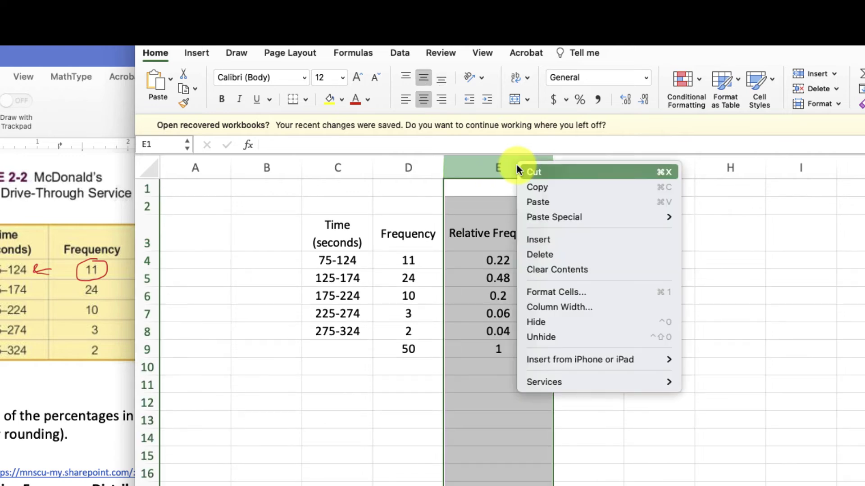
click(544, 254)
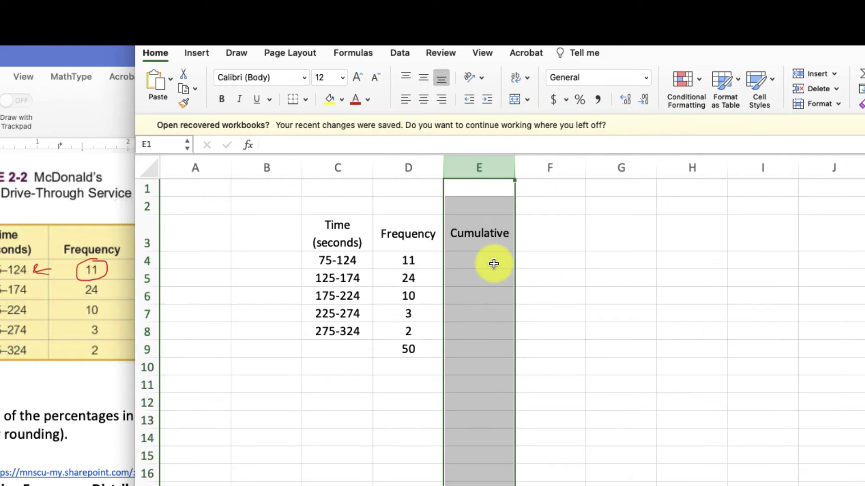
Step: Start the Cumulative column with =D4 in E4 (11) and centre column E
click(493, 261)
text(=)
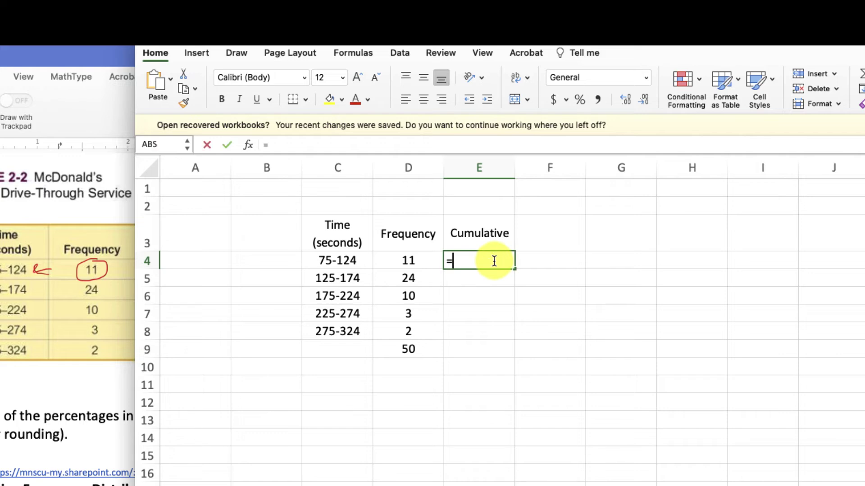
click(398, 263)
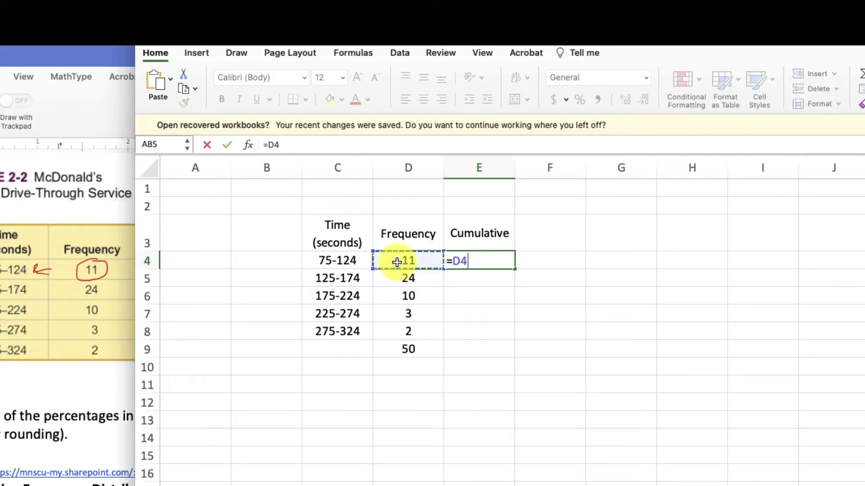
key(Return)
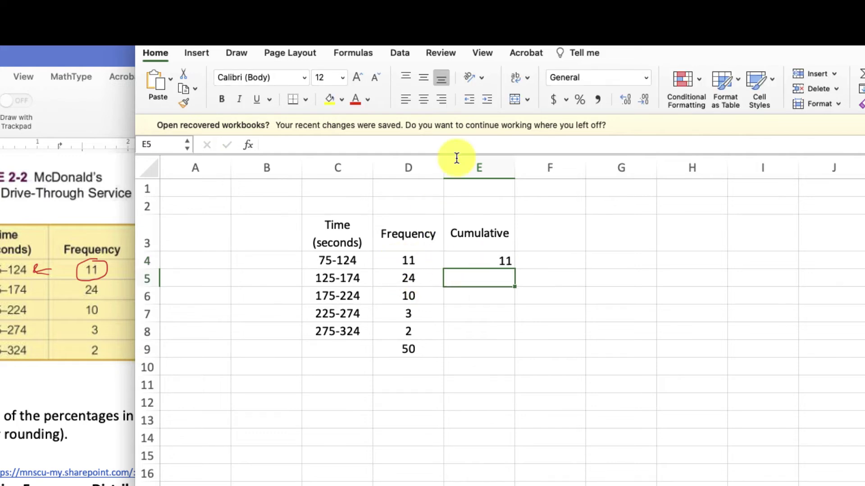
click(459, 168)
click(423, 98)
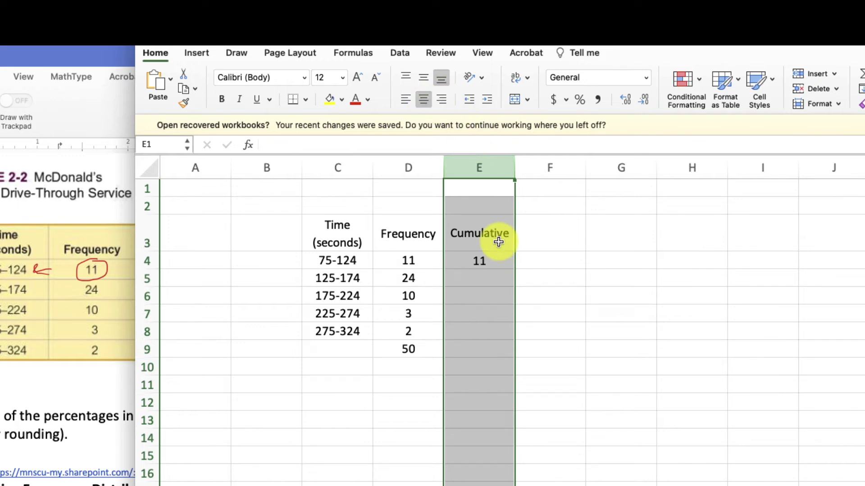
Step: Enter =D5+E4 in E5 so it shows the running total 35
click(498, 282)
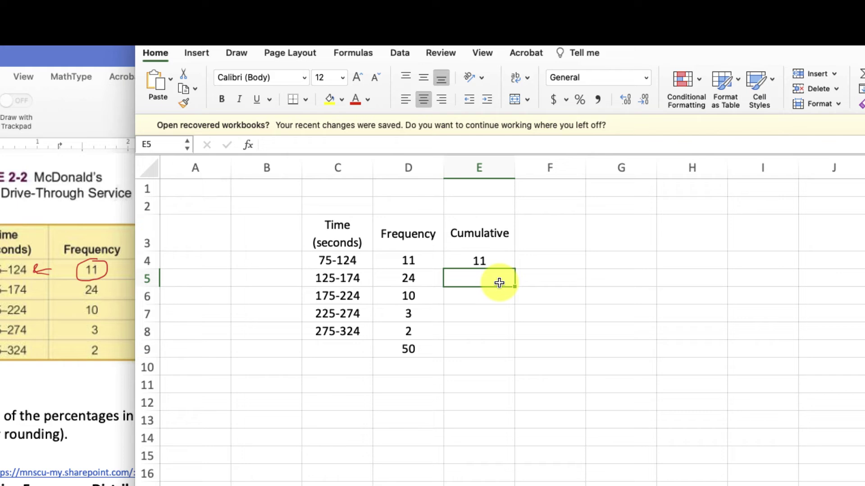
click(427, 277)
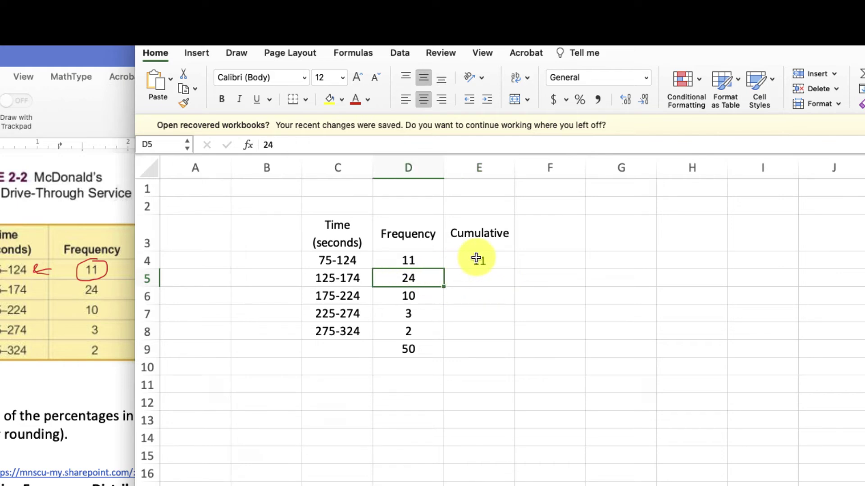
click(473, 272)
text(=)
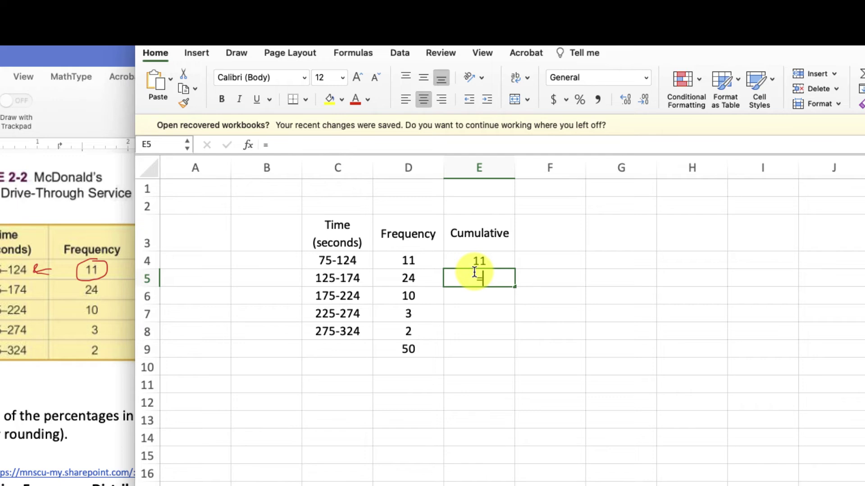
click(423, 279)
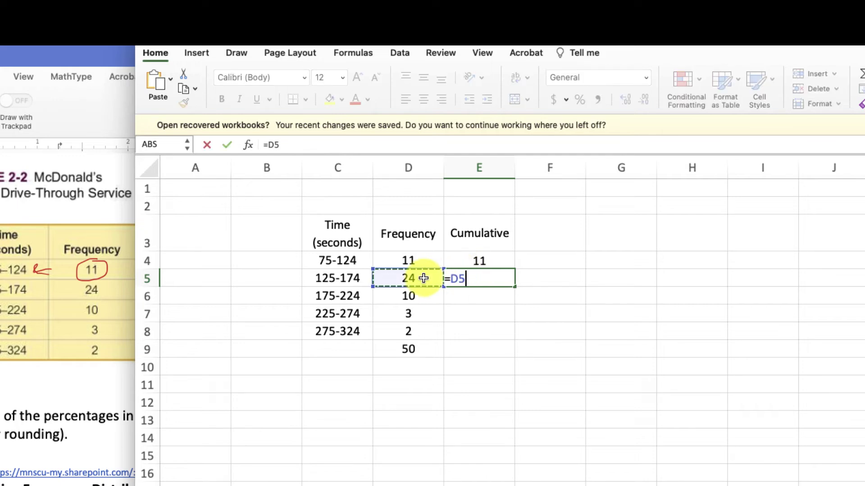
text(+)
click(454, 260)
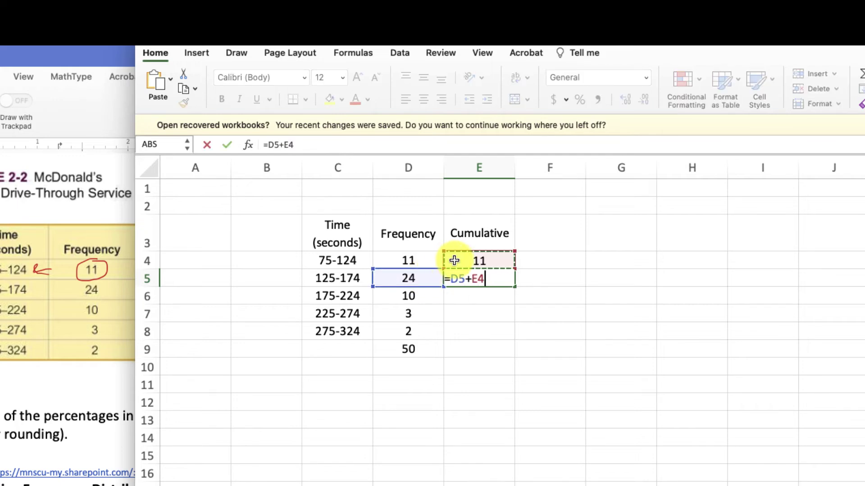
key(Return)
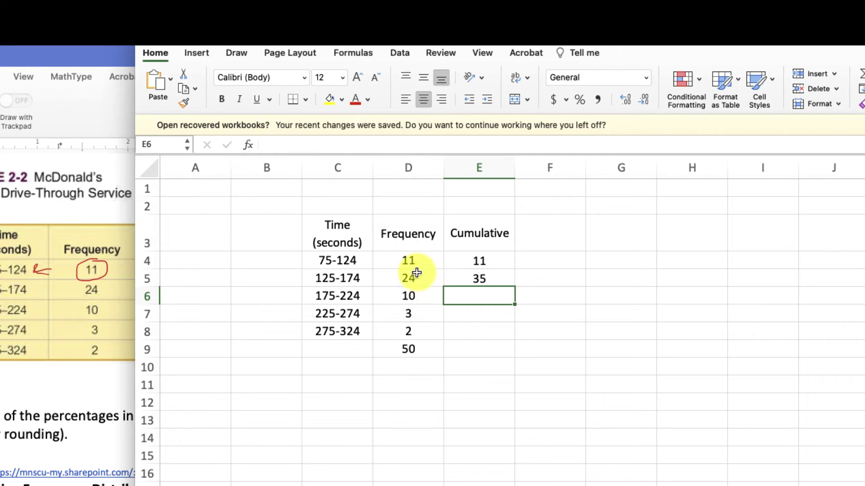
Step: Fill E5's formula down through E8 so the cumulative totals reach 50
text(=)
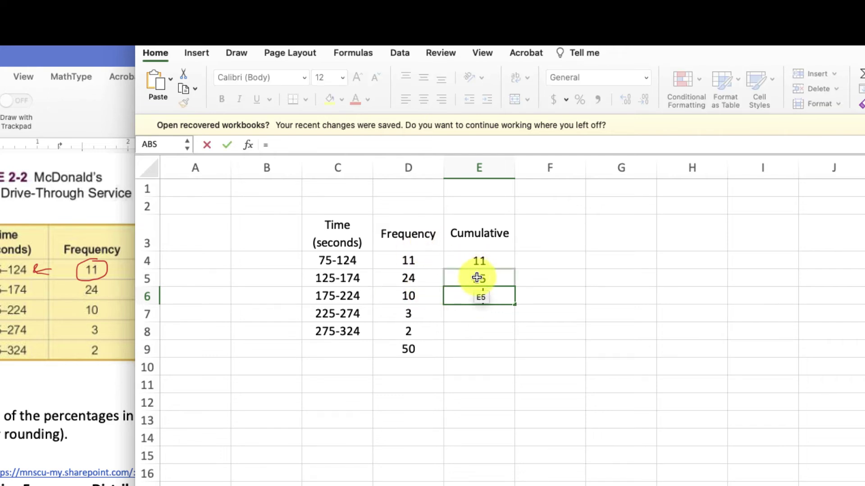
key(Escape)
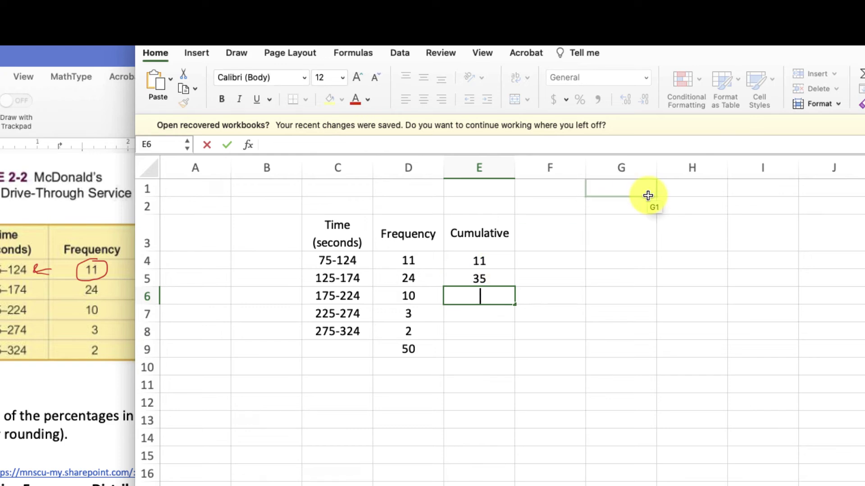
click(593, 316)
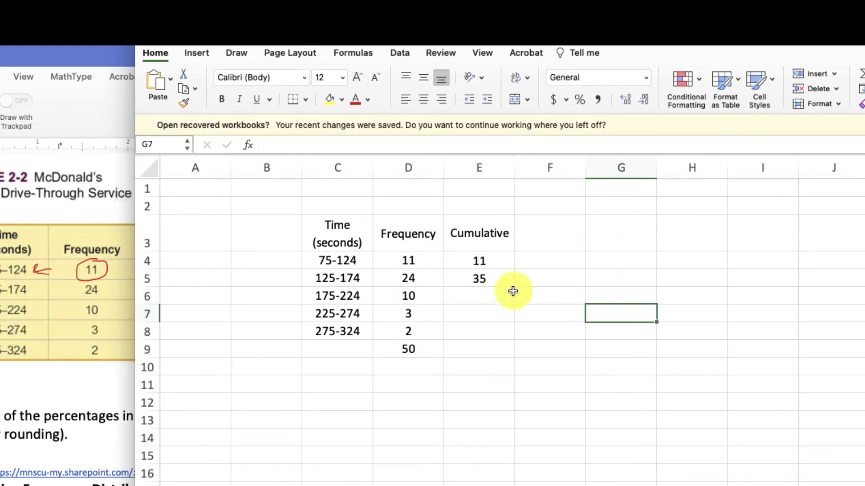
click(494, 272)
click(269, 145)
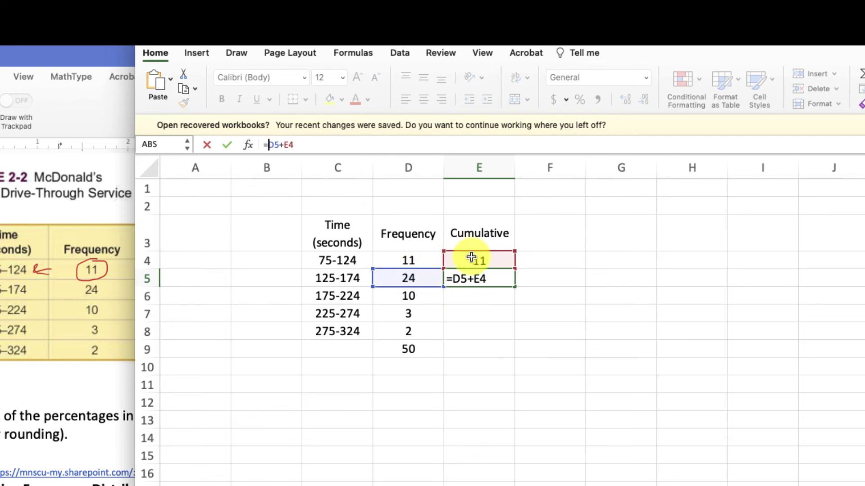
key(Return)
click(487, 277)
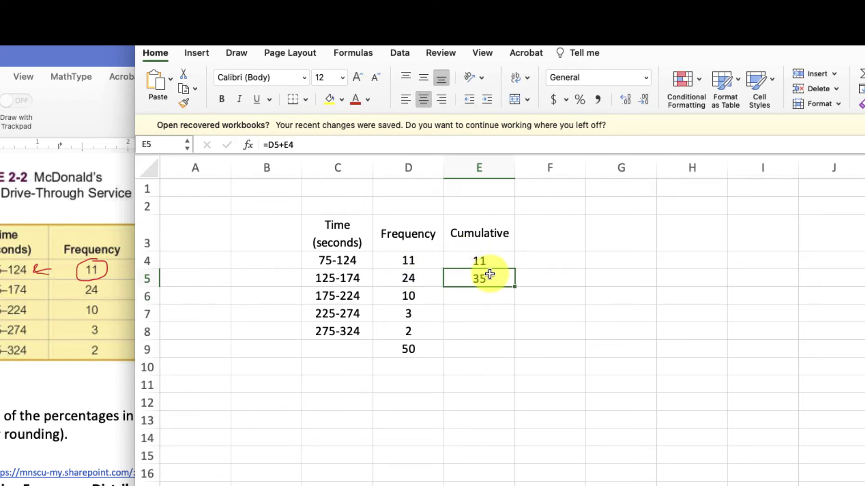
drag(516, 286, 519, 337)
click(486, 332)
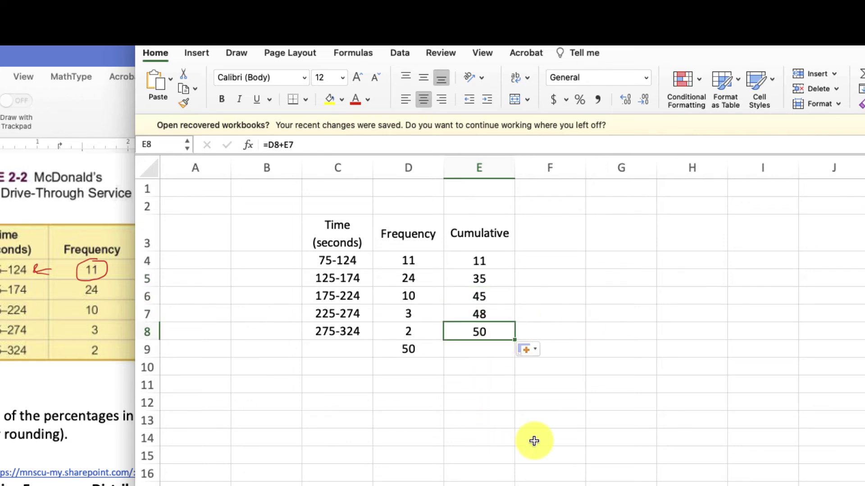
Step: Return to the Word notes and scroll down to the Cumulative Frequency Distribution tables
click(630, 342)
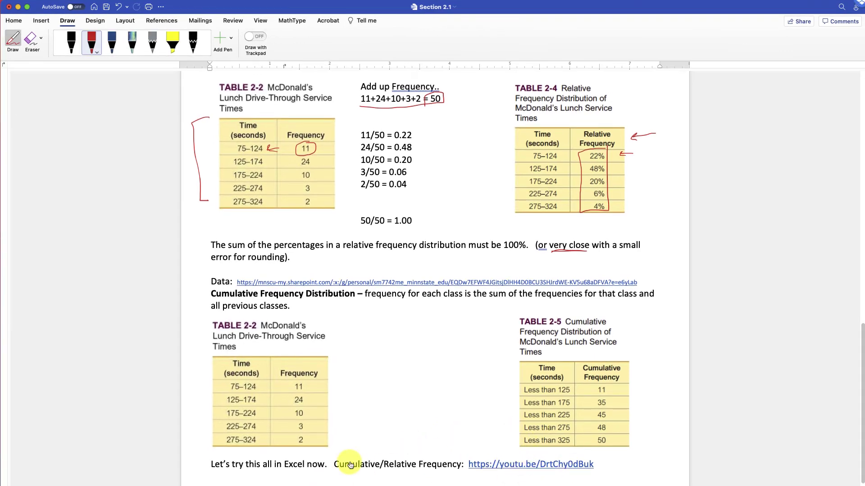
scroll(380, 430, down, 4)
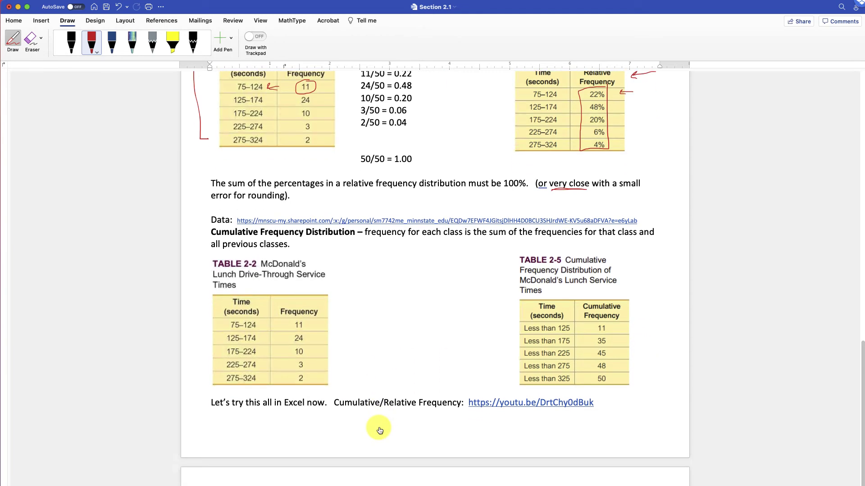
scroll(379, 430, down, 12)
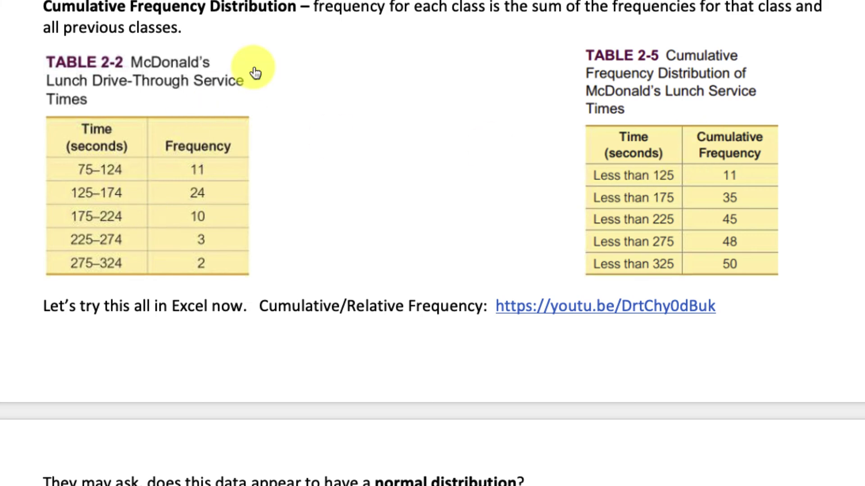
scroll(720, 239, down, 1)
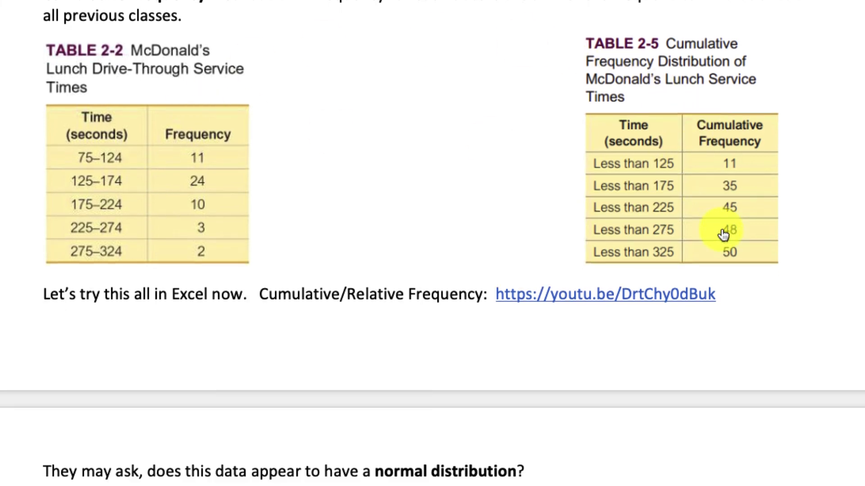